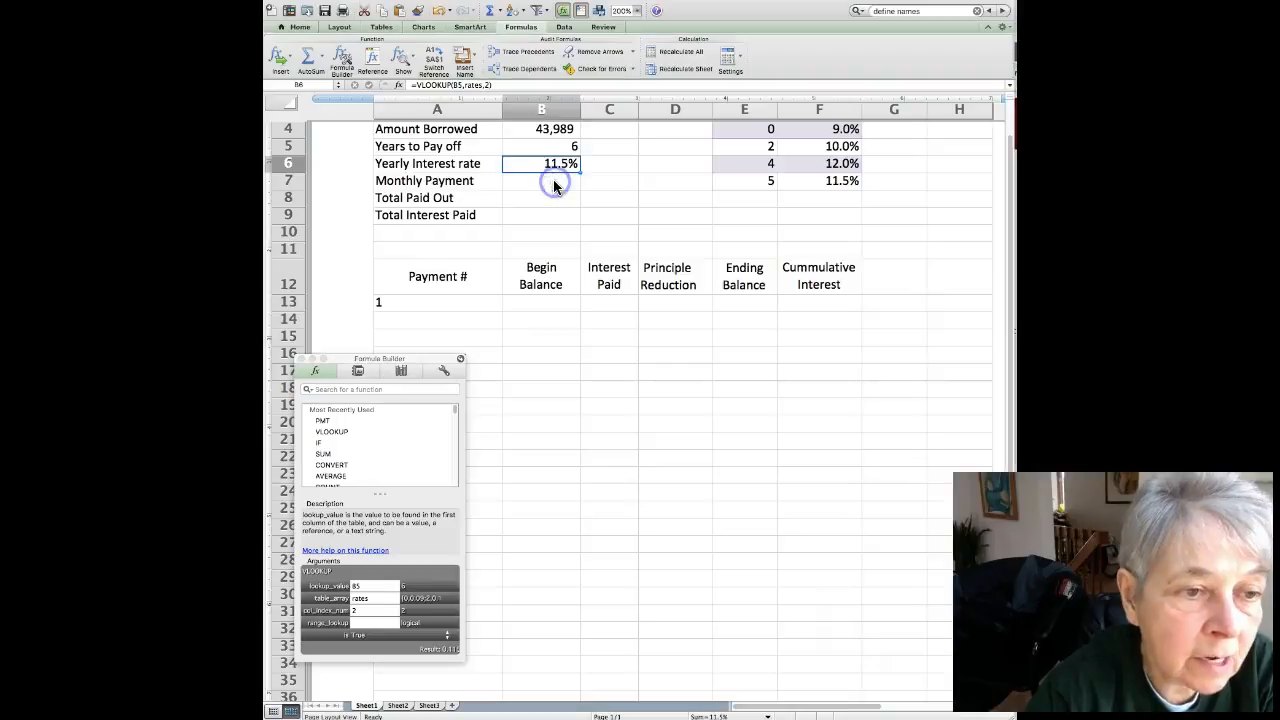
# Start a PMT function in the Monthly Payment cell B7 using the Formula Builder
pyautogui.click(553, 181)
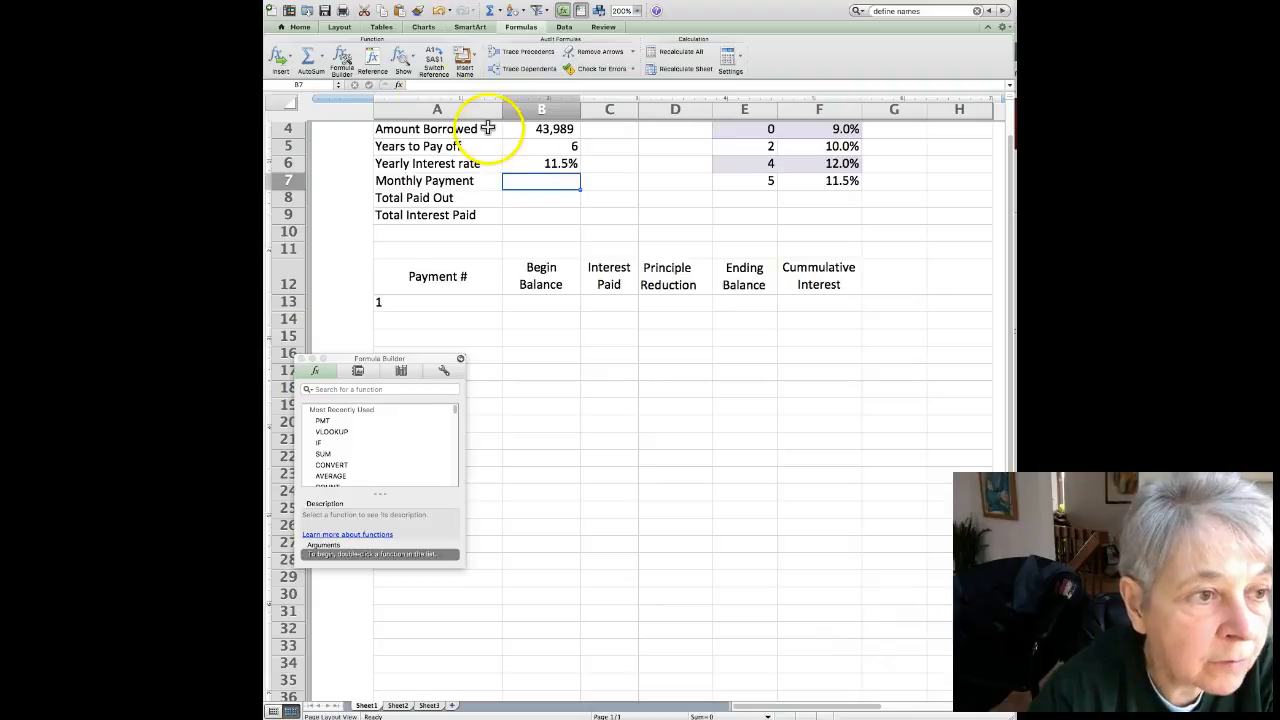
pyautogui.click(398, 87)
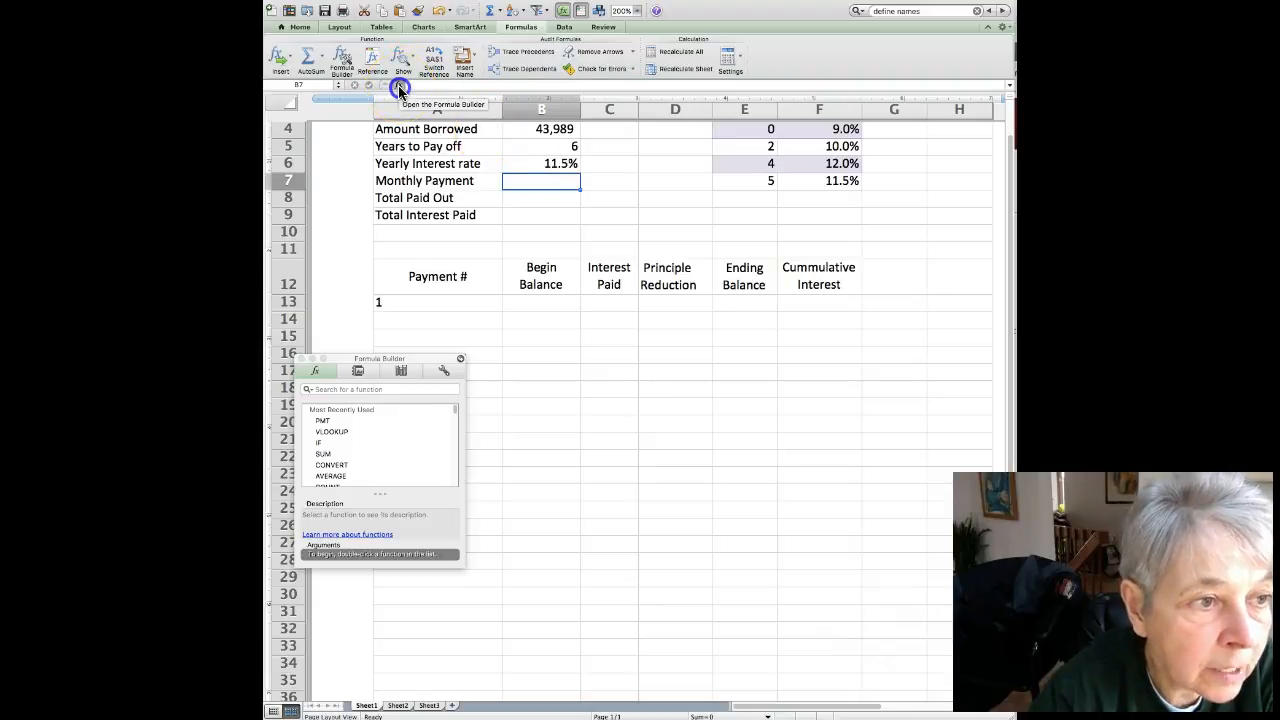
pyautogui.click(323, 422)
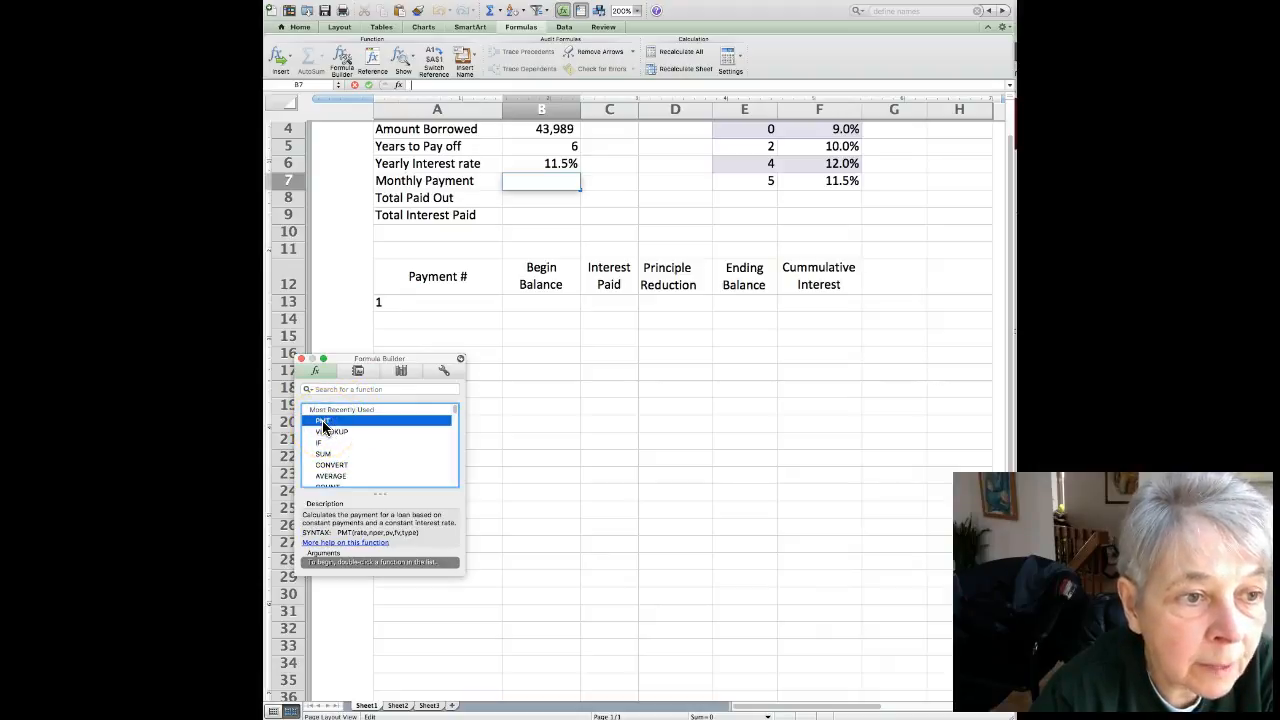
pyautogui.doubleClick(323, 422)
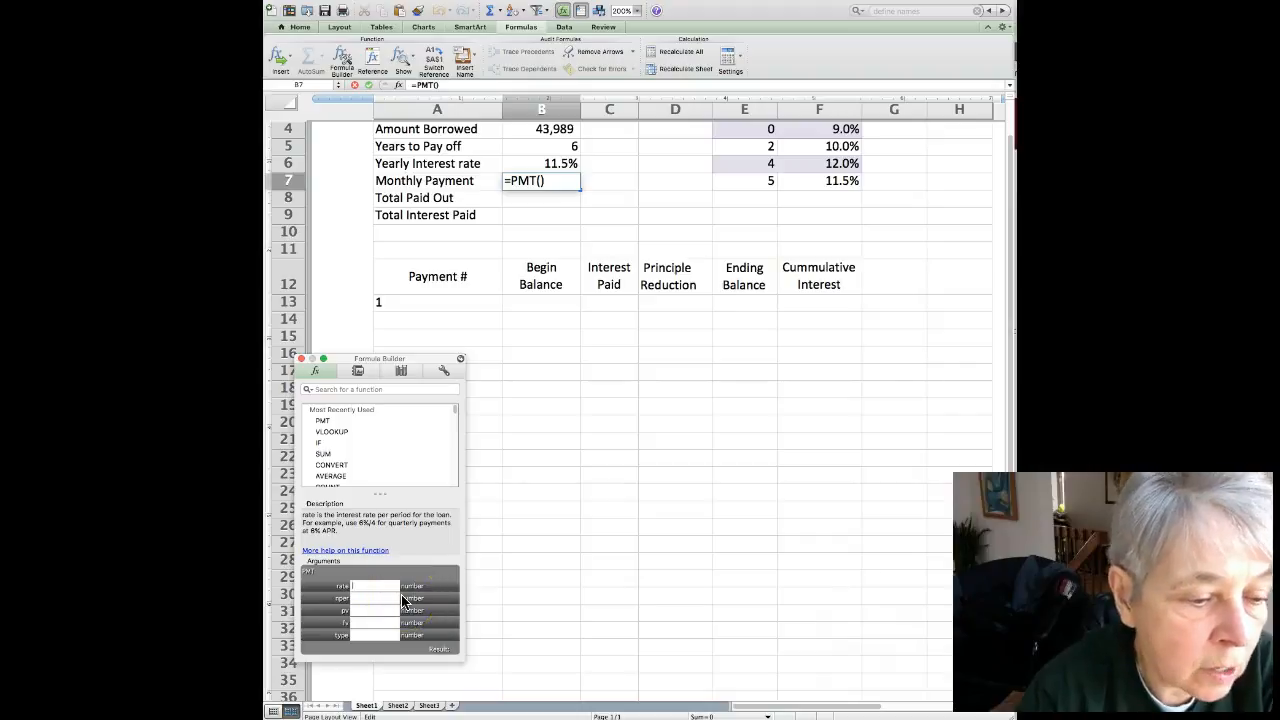
pyautogui.click(343, 620)
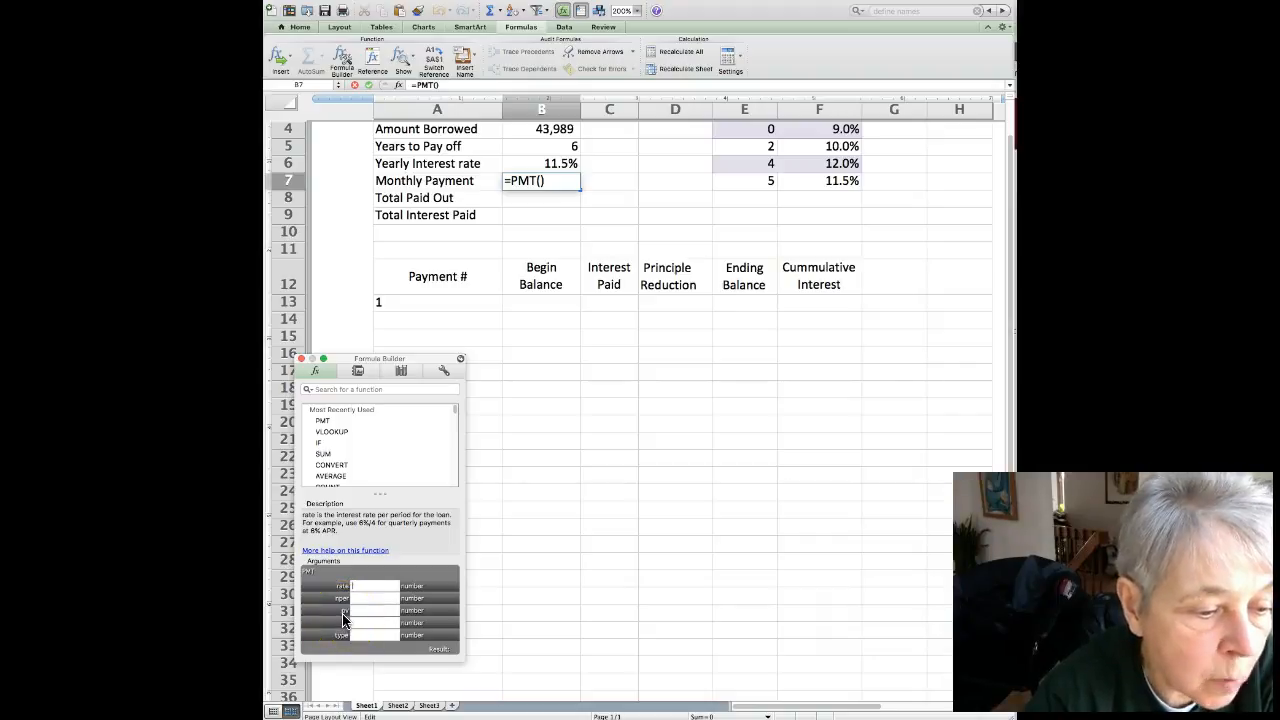
# Set the PMT rate argument to the yearly interest rate divided by twelve, B6/12
pyautogui.click(558, 163)
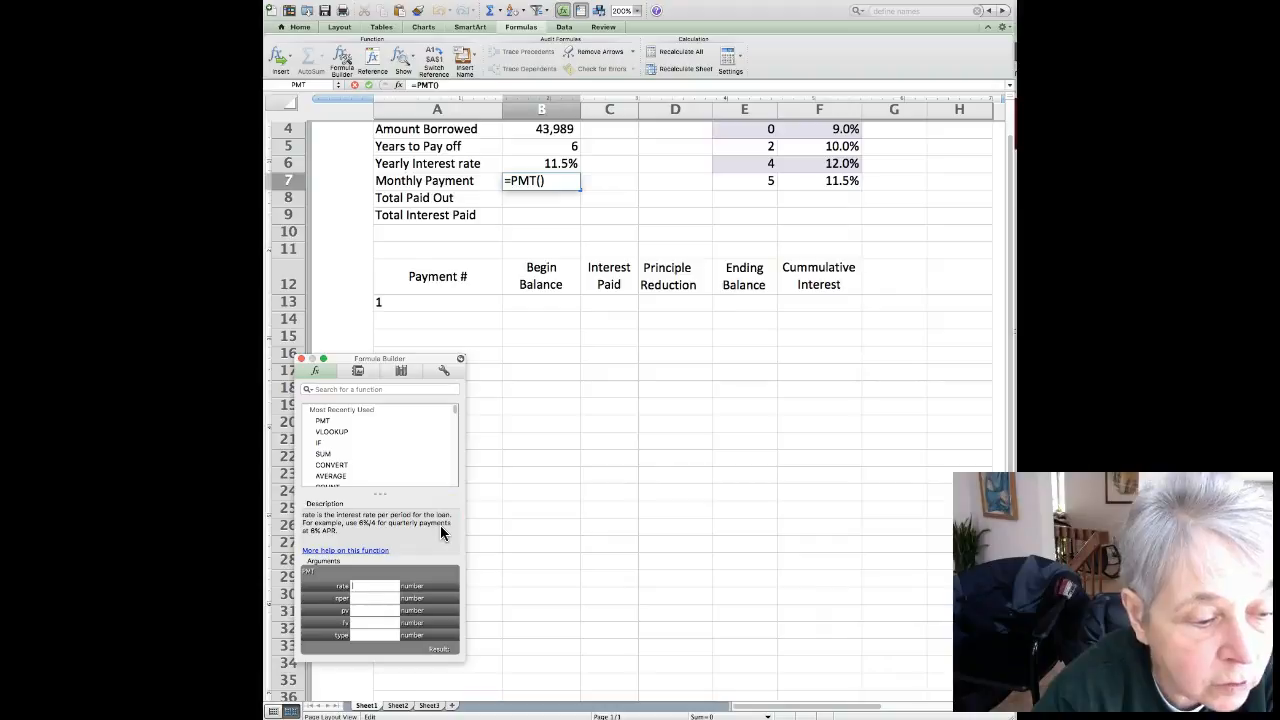
pyautogui.click(561, 165)
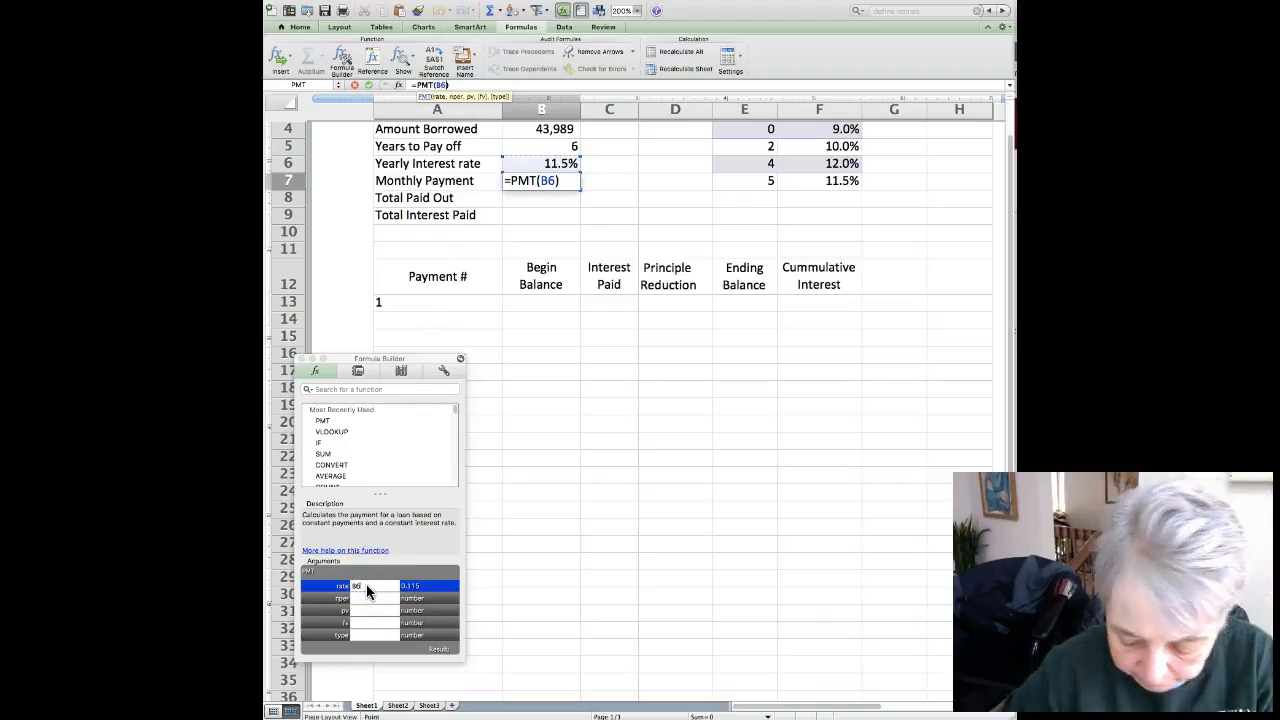
pyautogui.write('/12')
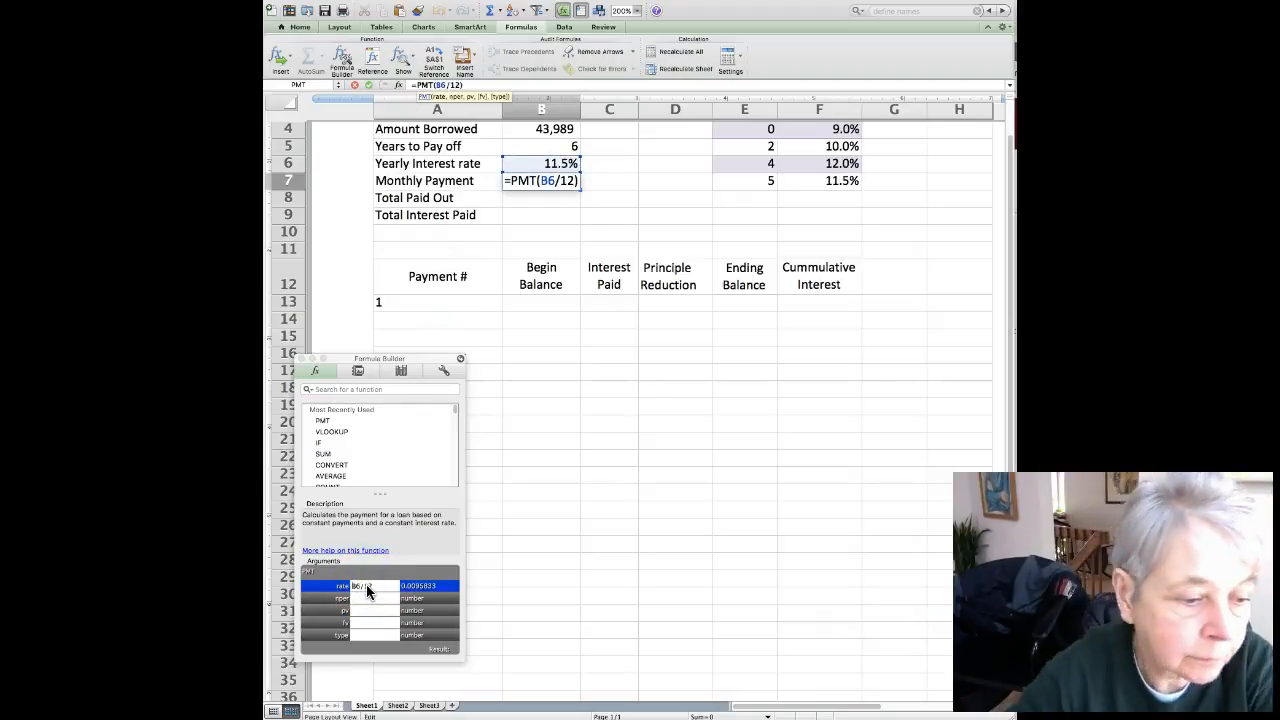
# Set the PMT nper argument to the years to pay off times twelve, B5*12
pyautogui.click(367, 598)
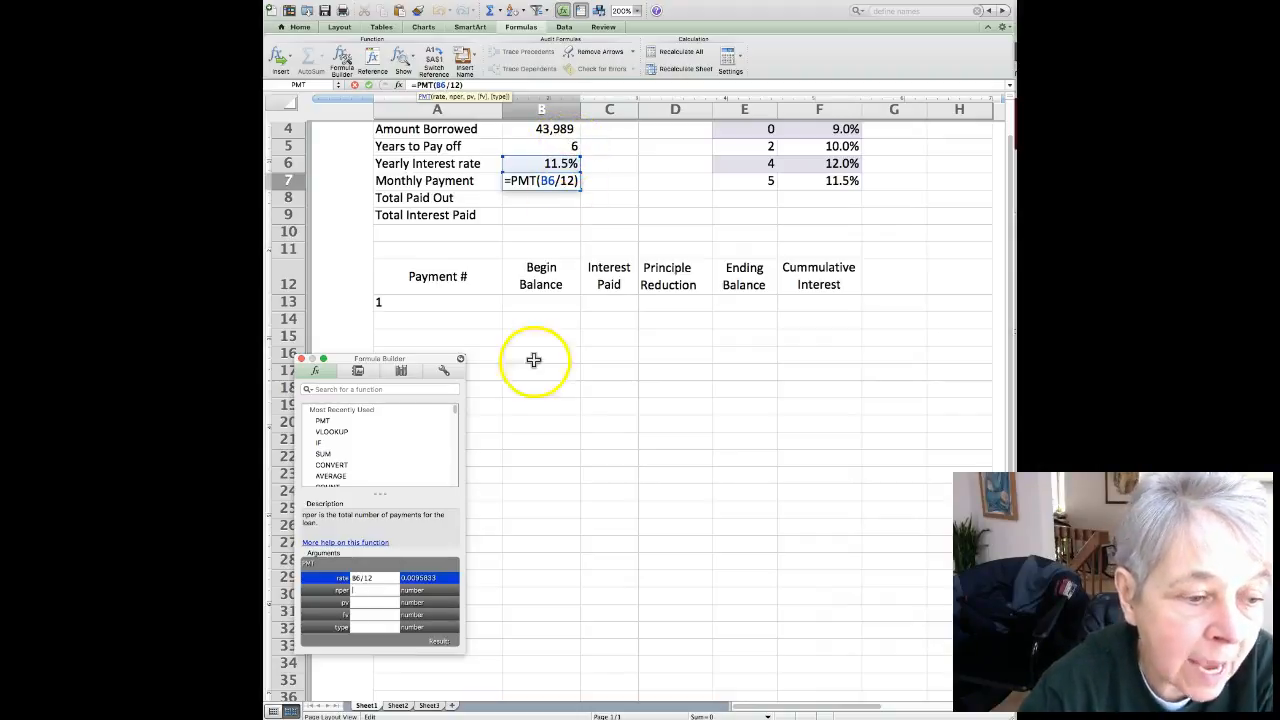
pyautogui.click(366, 590)
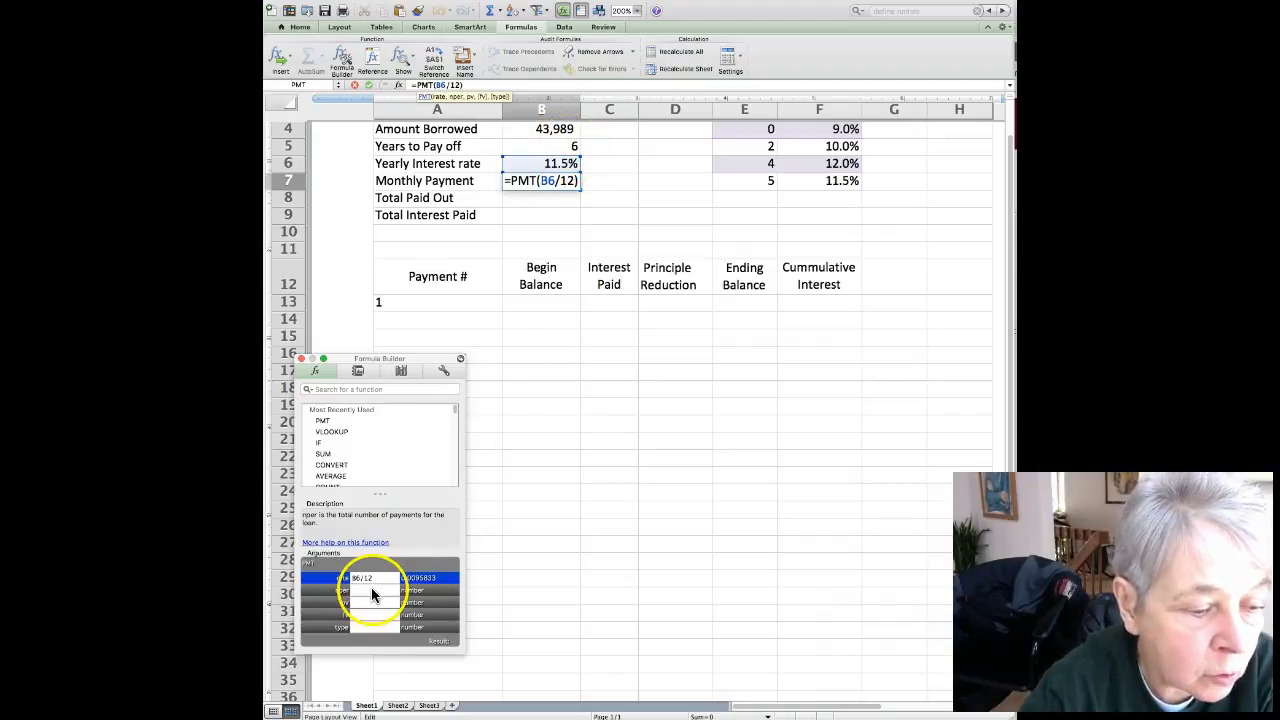
pyautogui.click(572, 144)
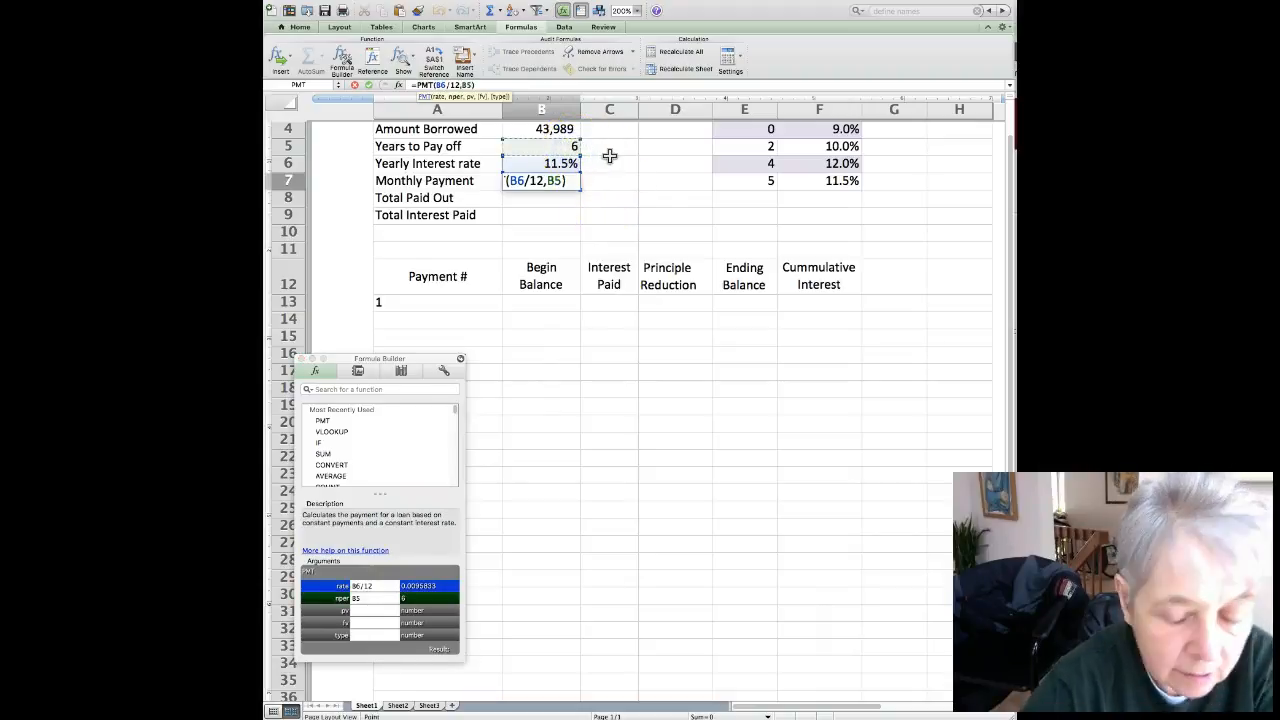
pyautogui.write('*')
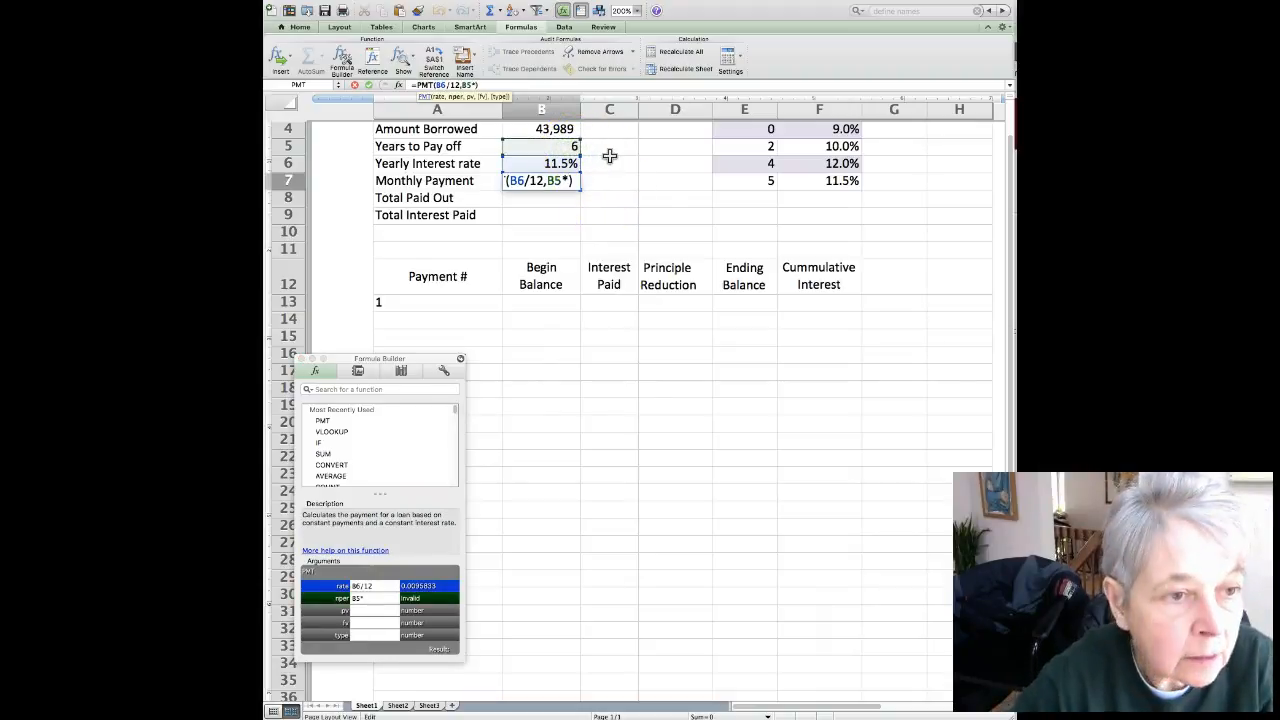
pyautogui.click(482, 232)
pyautogui.write('12')
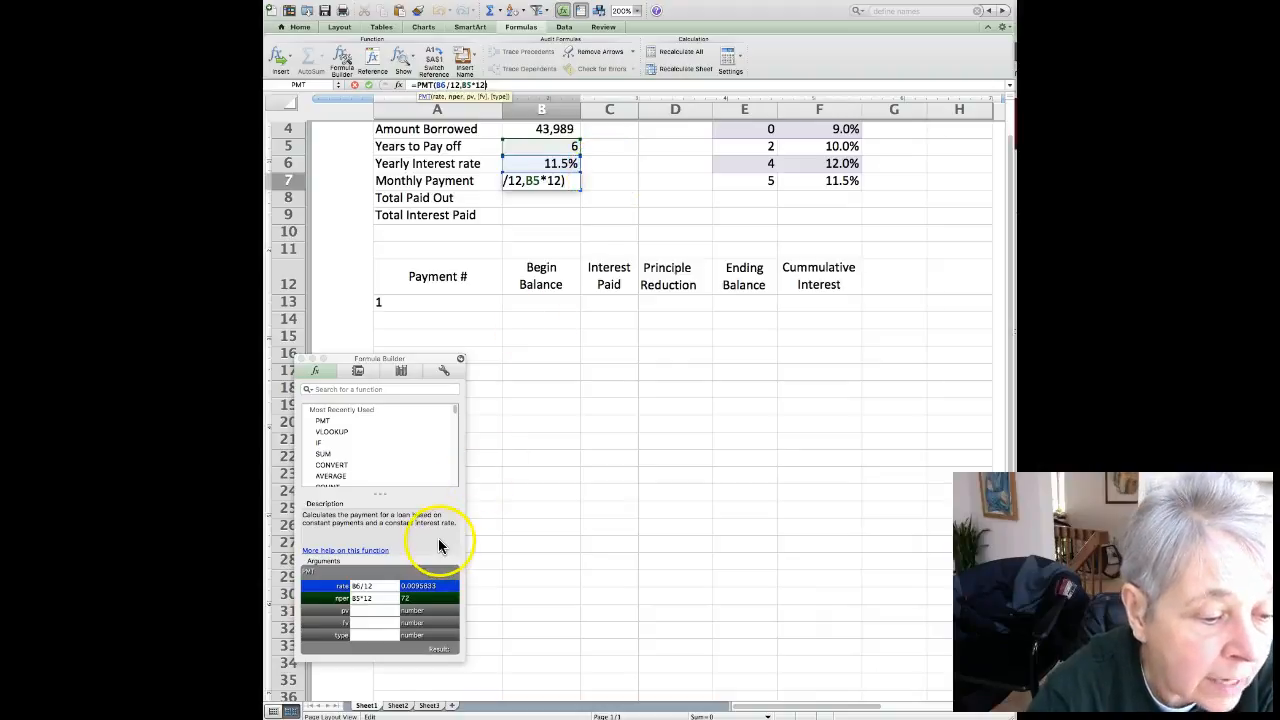
# Set the PMT pv argument to the amount borrowed in B4 and enter the finished formula
pyautogui.click(367, 611)
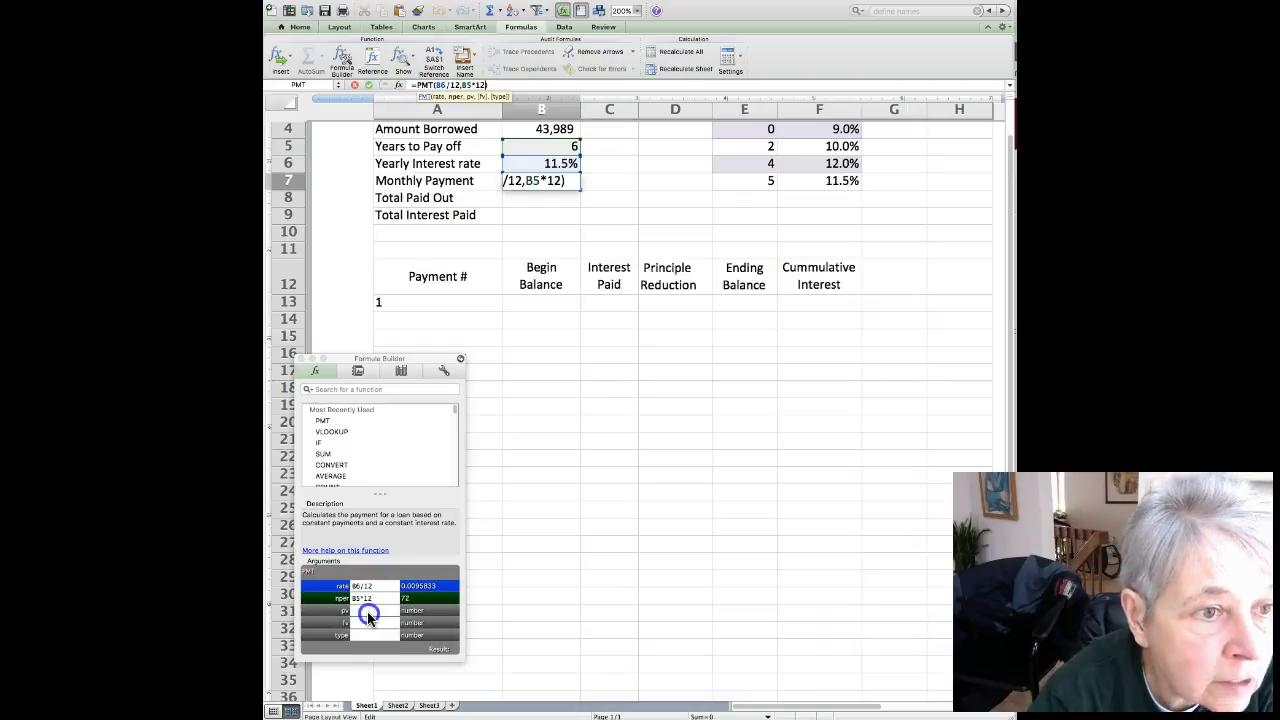
pyautogui.click(594, 506)
pyautogui.scroll(1, 600, 500)
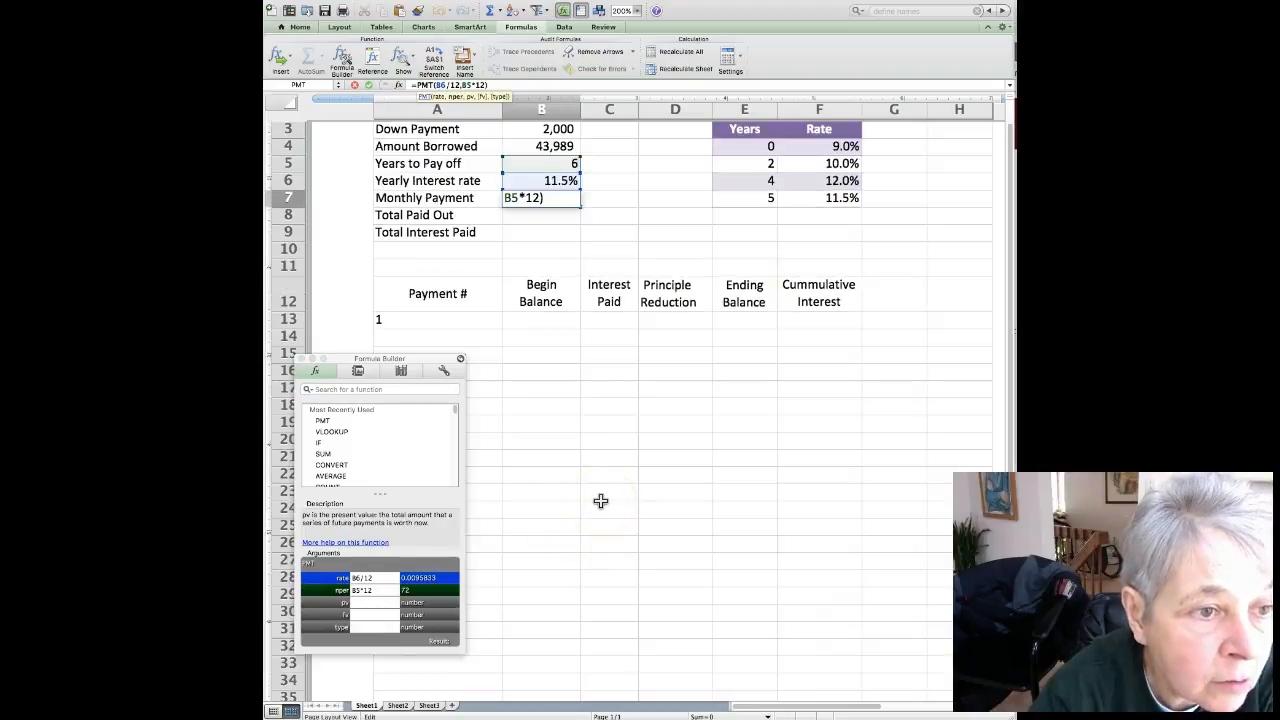
pyautogui.scroll(4, 601, 501)
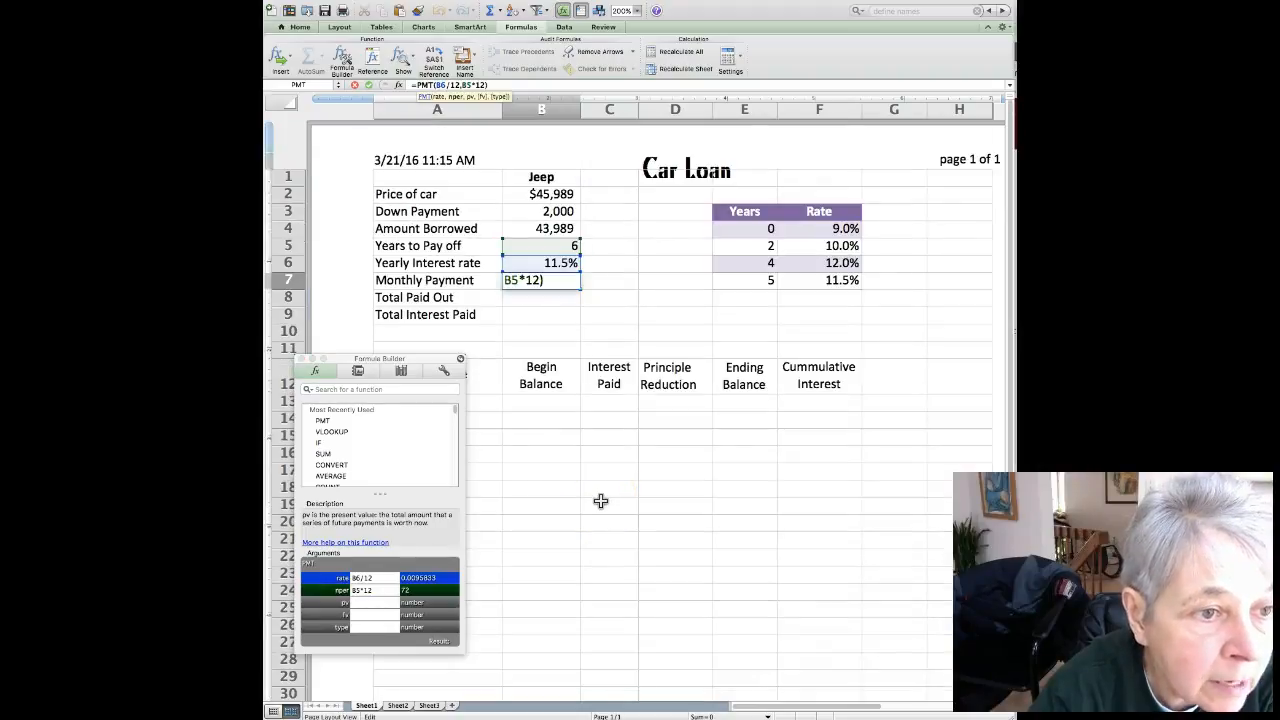
pyautogui.click(560, 229)
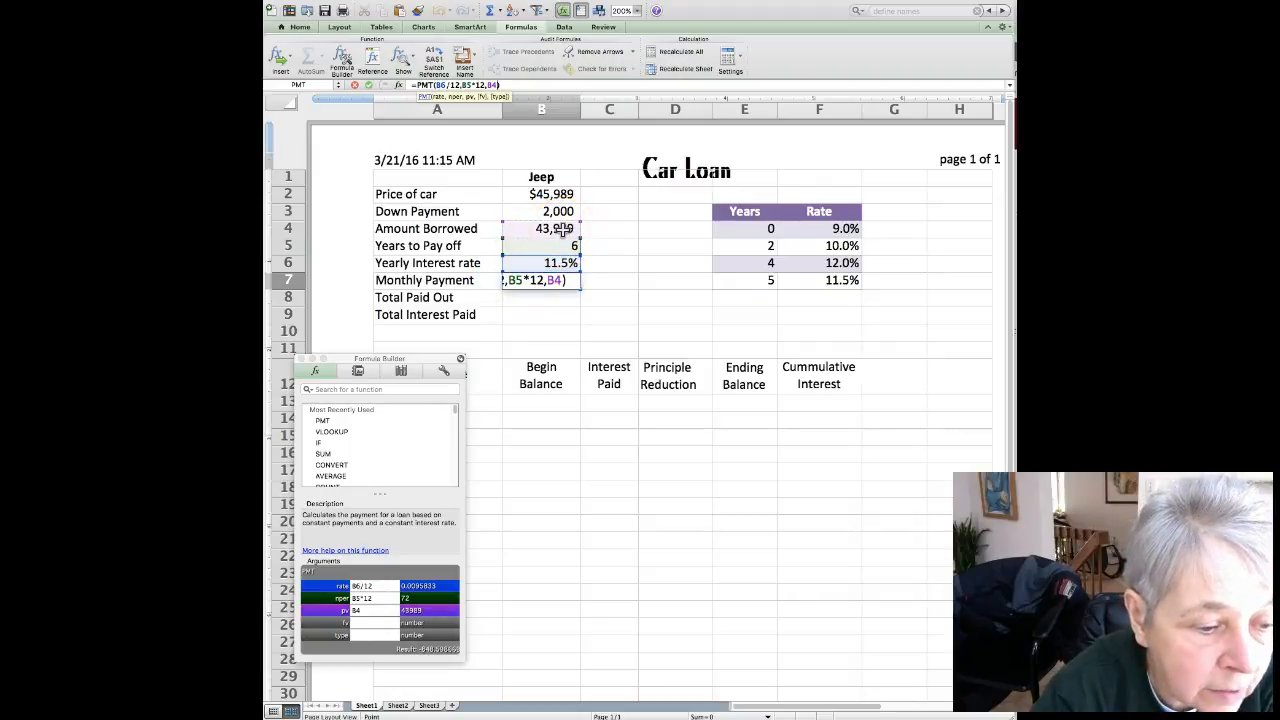
pyautogui.press('Return')
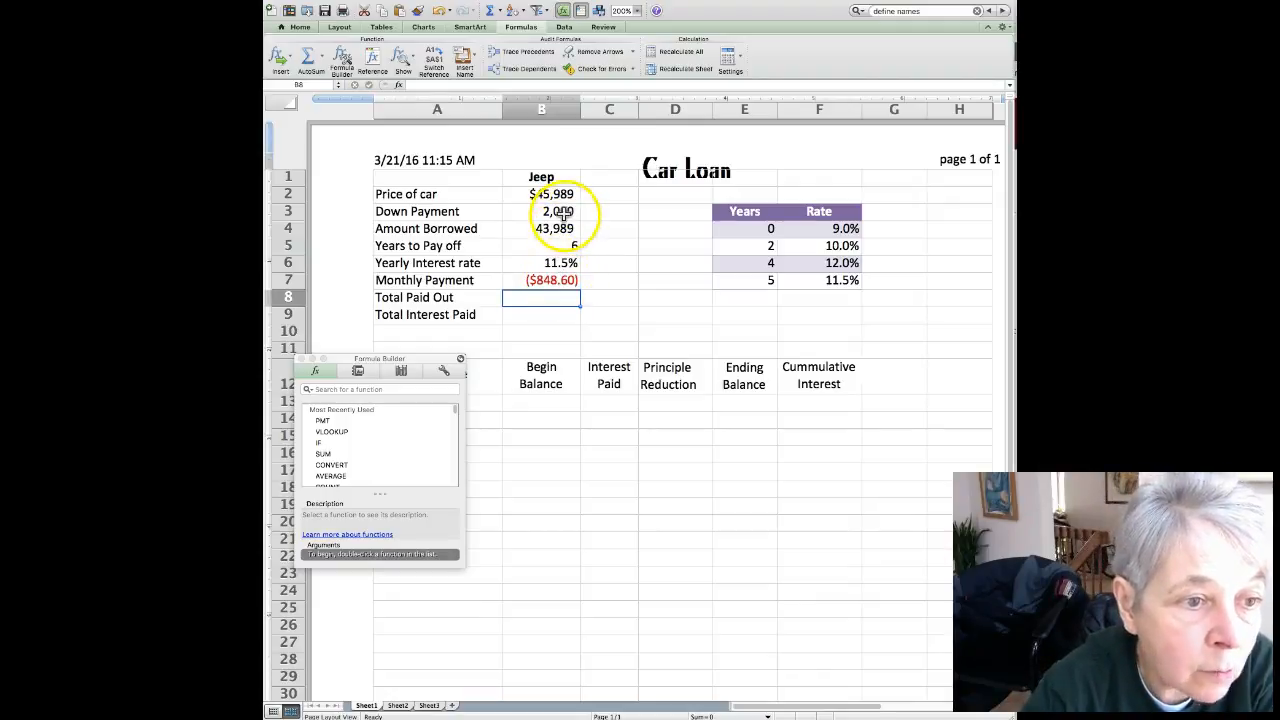
# Change the Jeep's down payment in B3 to 2500
pyautogui.click(563, 214)
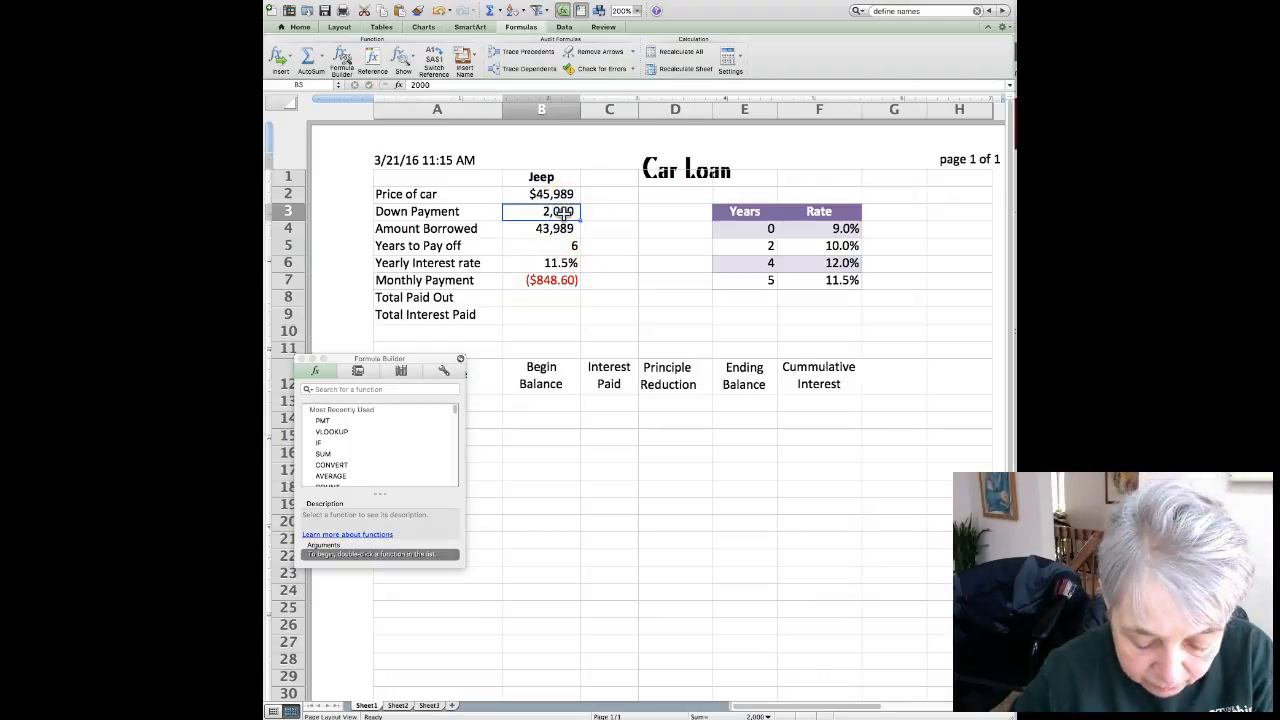
pyautogui.write('2')
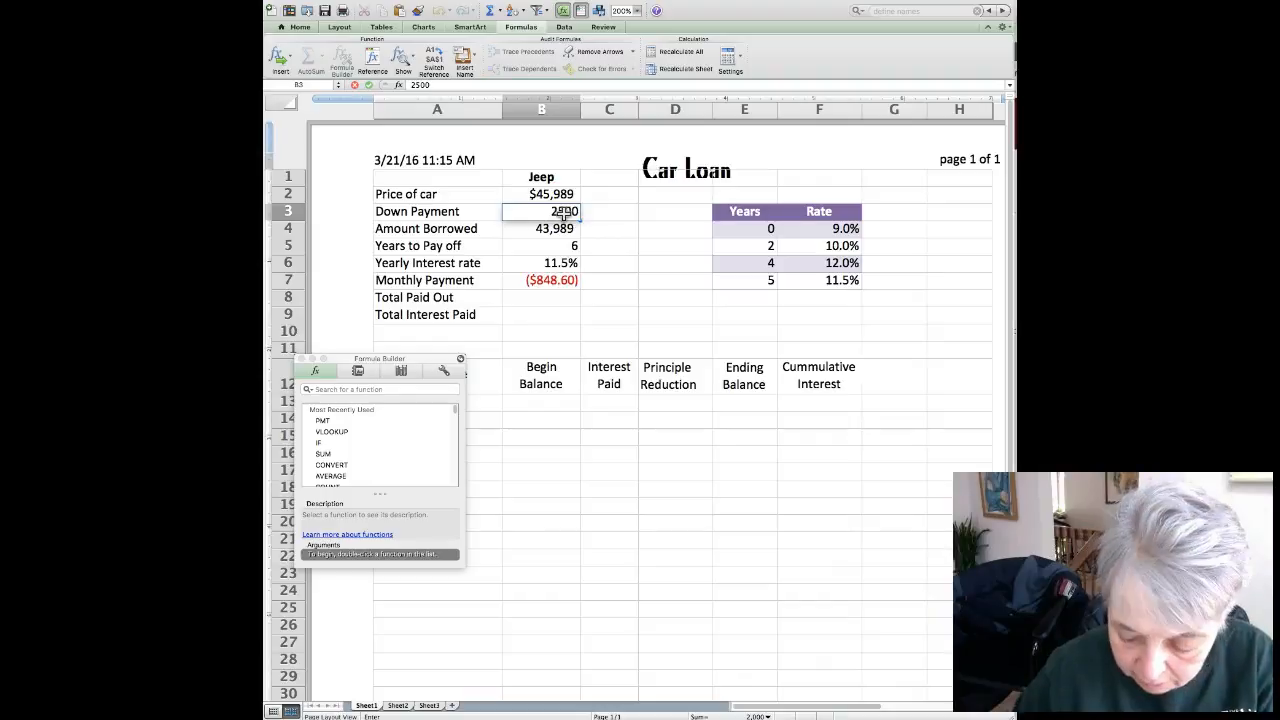
pyautogui.press('Return')
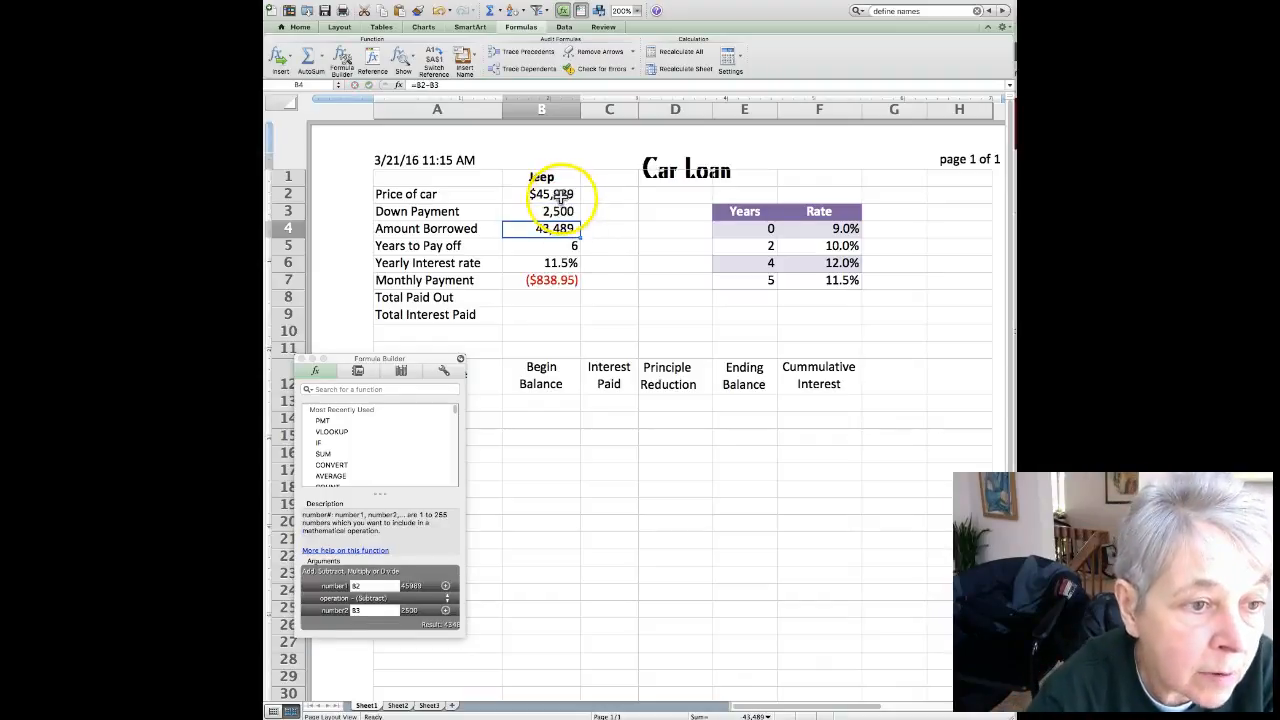
# Edit the price of the car in B2 to 41989
pyautogui.click(563, 197)
pyautogui.doubleClick(570, 195)
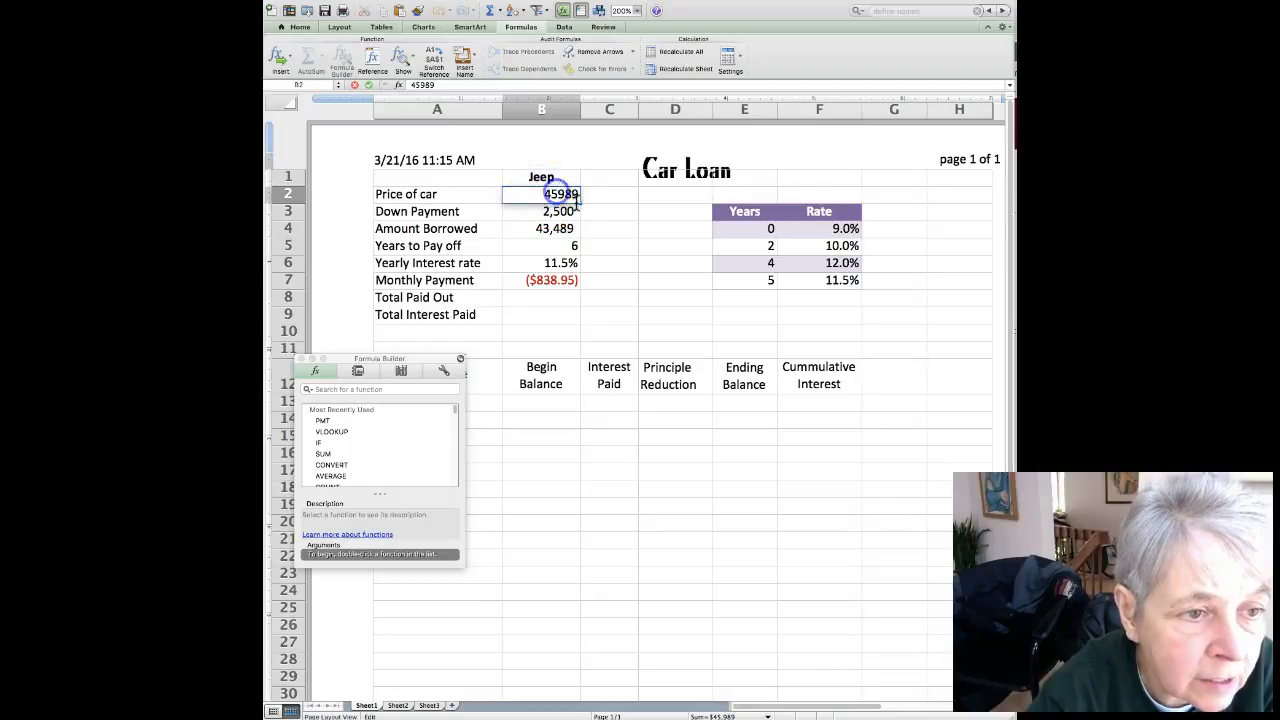
pyautogui.press('BackSpace')
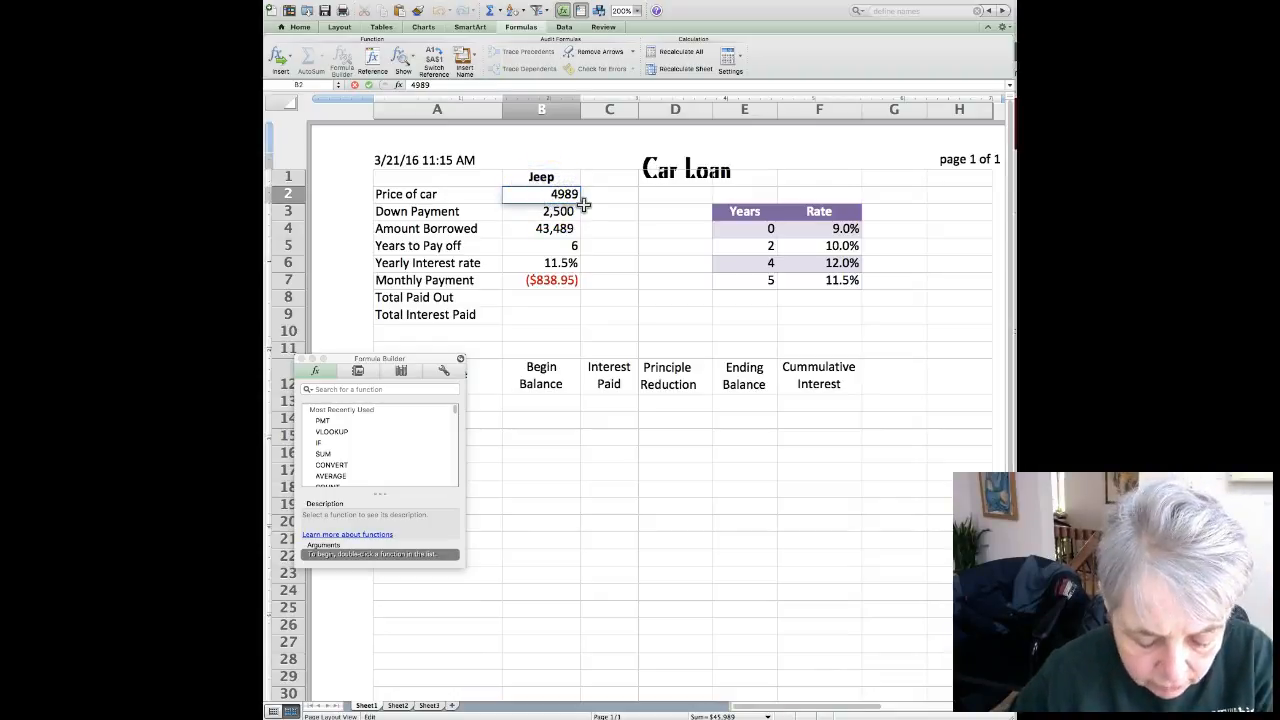
pyautogui.write('1')
pyautogui.press('Return')
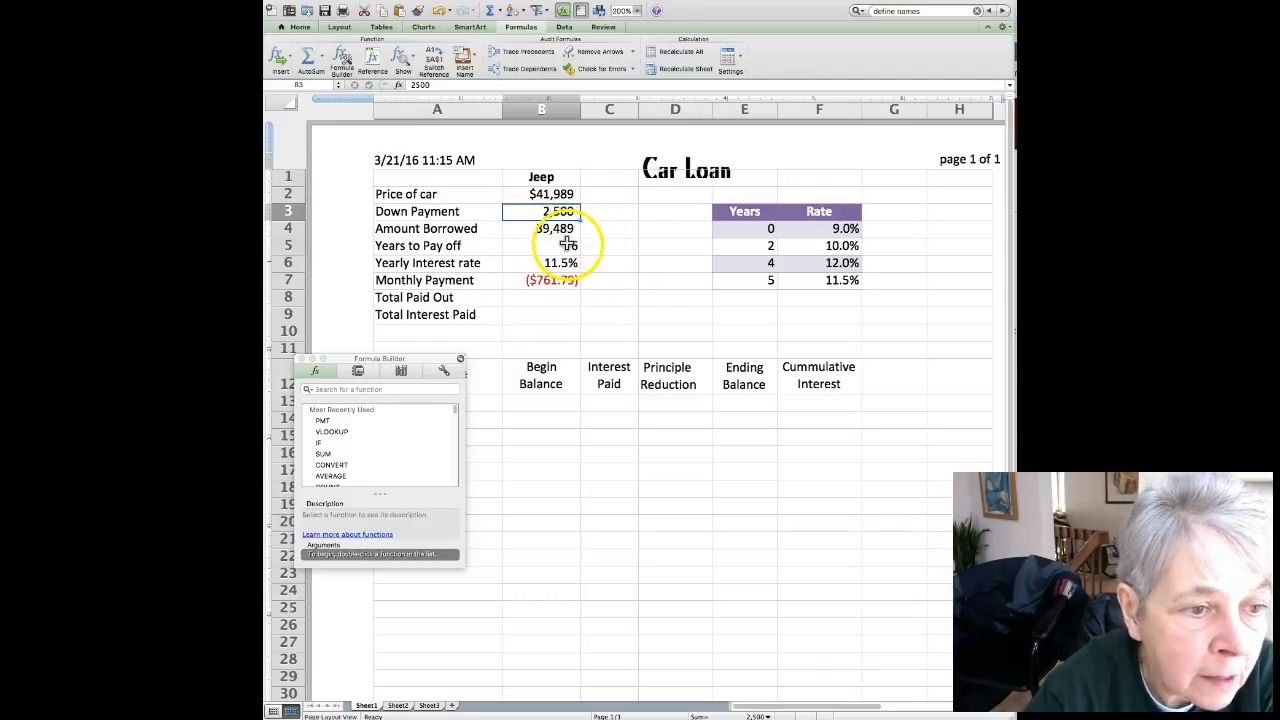
# Set the years to pay off in B5 to 4
pyautogui.click(567, 245)
pyautogui.write('4')
pyautogui.press('Return')
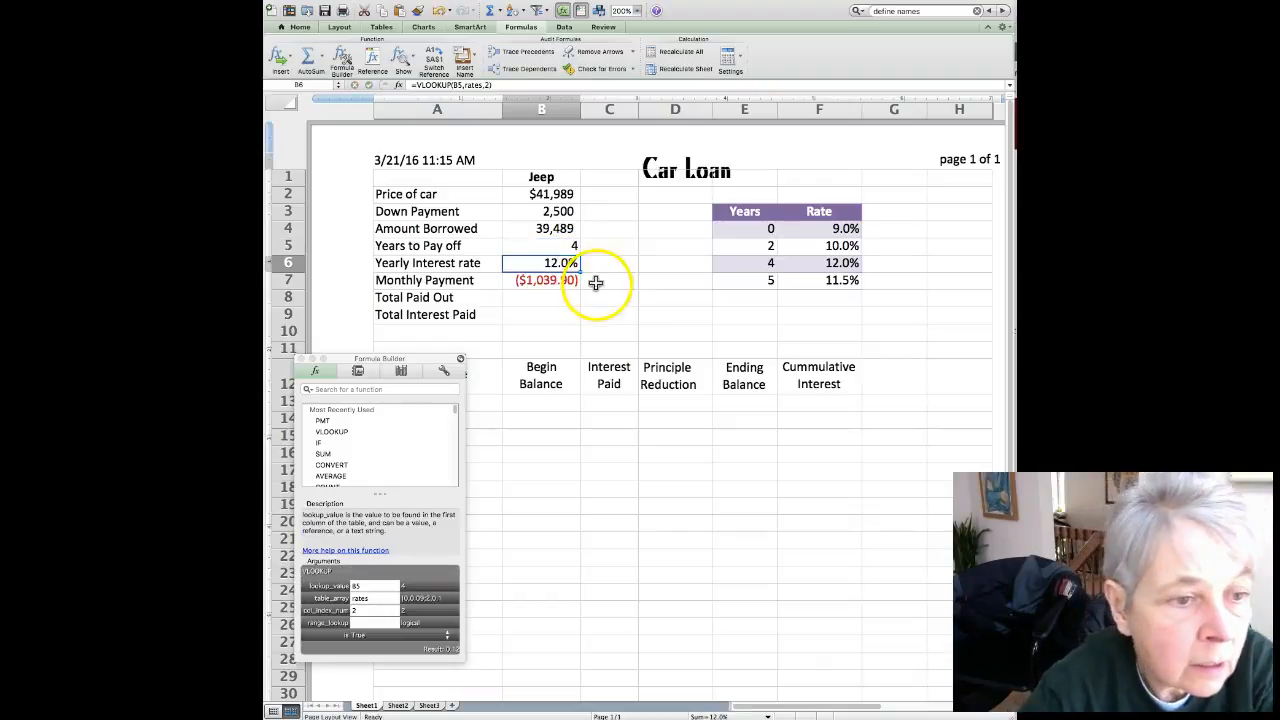